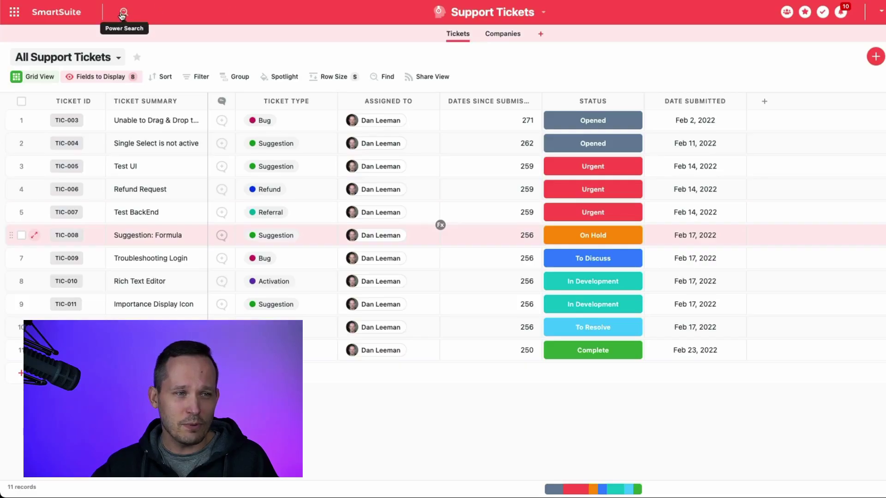
# - Search all solutions for a person's name, then select the TIC-004 ticket ID cell
pyautogui.click(122, 14)
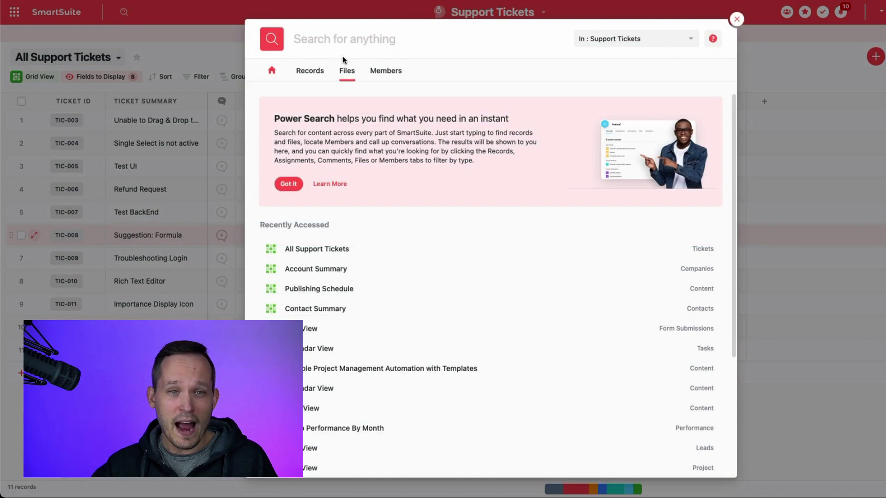
pyautogui.click(690, 40)
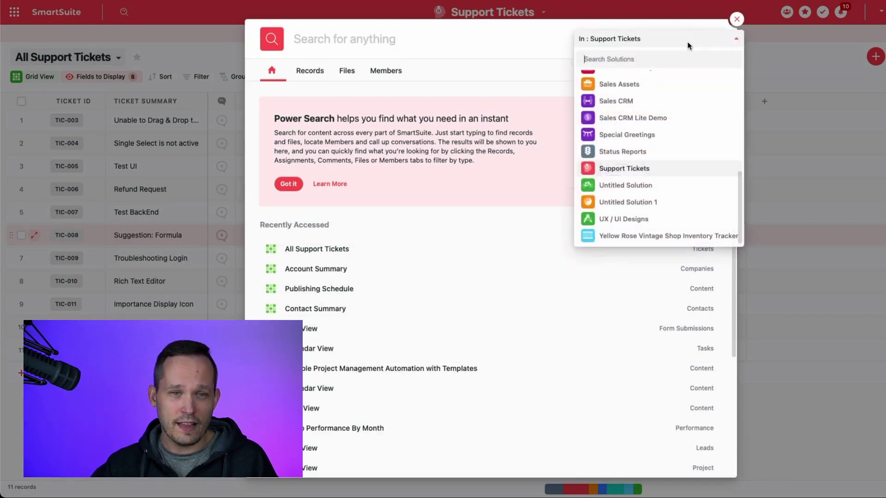
pyautogui.scroll(5, 674, 98)
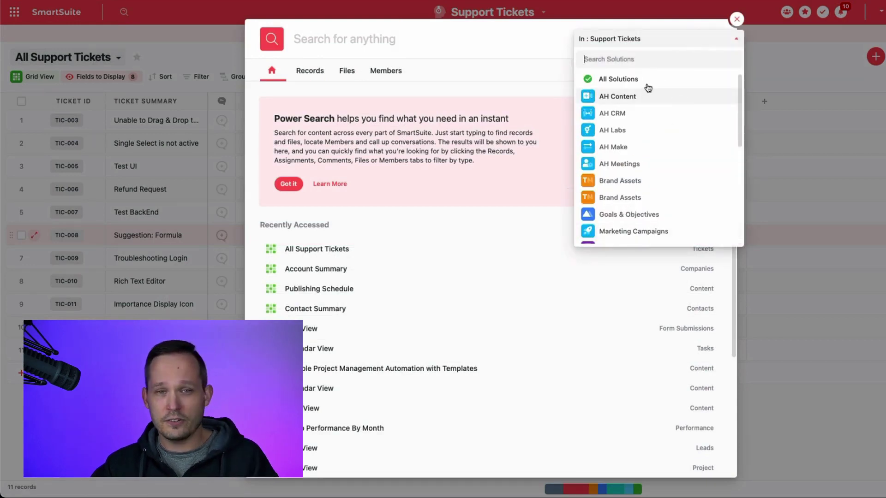
pyautogui.click(645, 80)
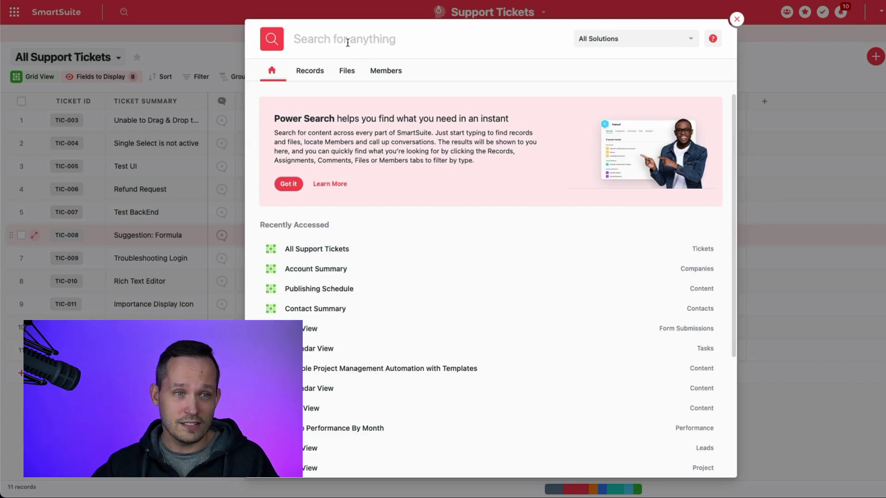
pyautogui.write('Kristy')
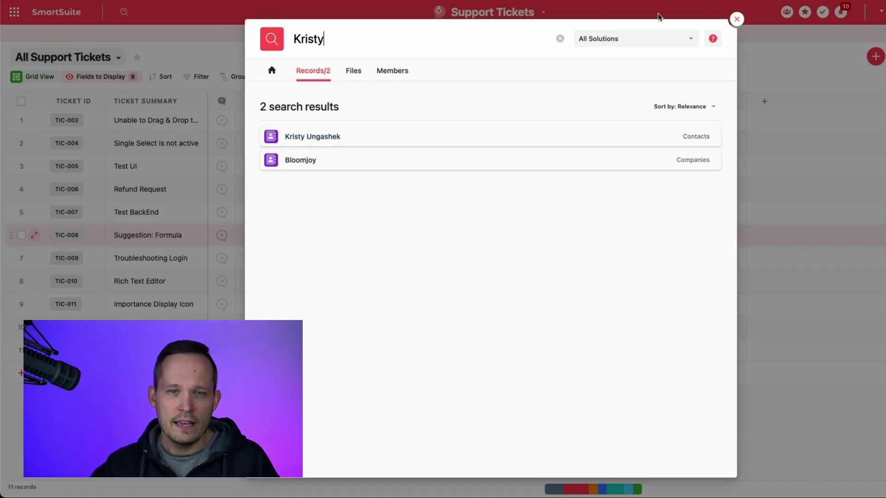
pyautogui.click(737, 20)
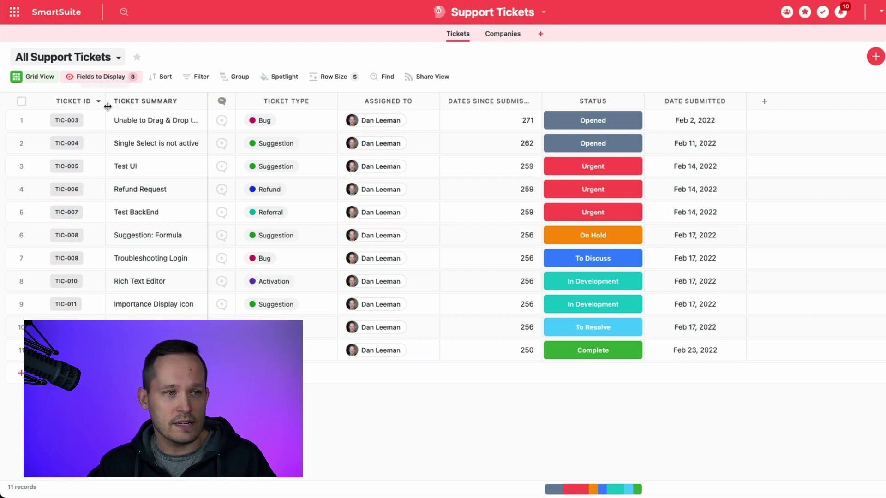
pyautogui.click(76, 143)
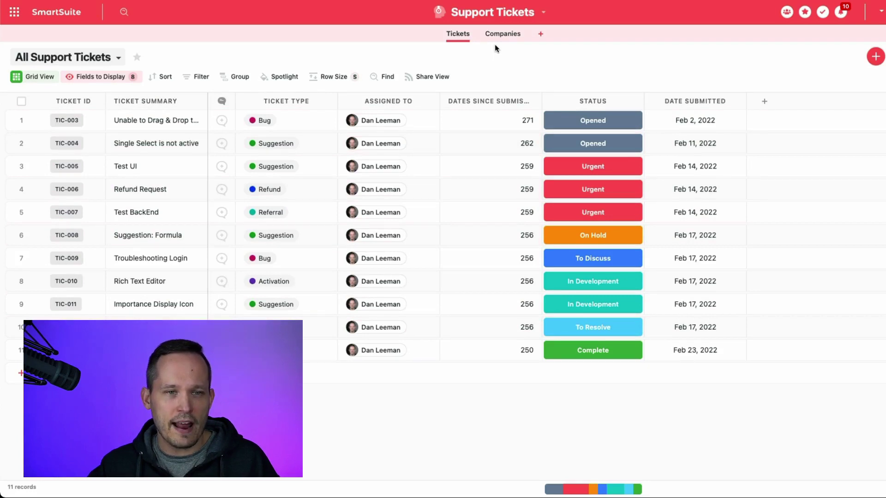
# - Show the Auto Number field as a column in the Companies Account Summary view
pyautogui.click(502, 35)
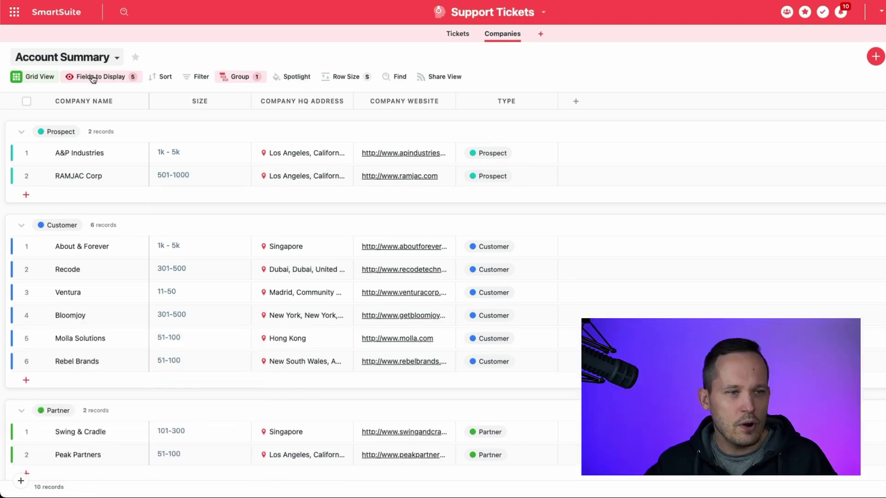
pyautogui.click(94, 78)
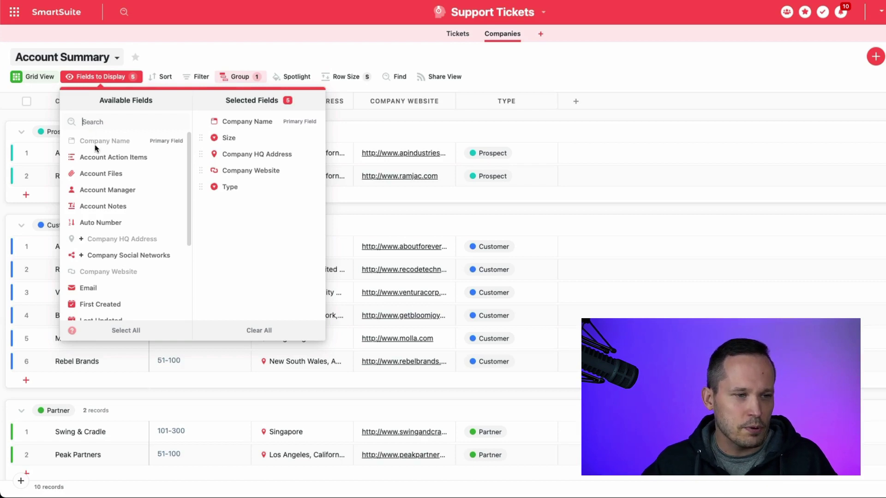
pyautogui.scroll(-5, 96, 157)
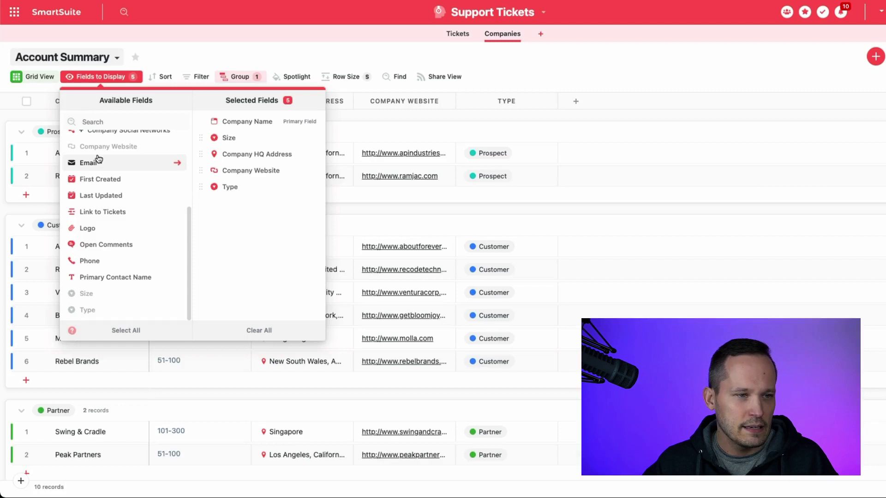
pyautogui.scroll(3, 99, 159)
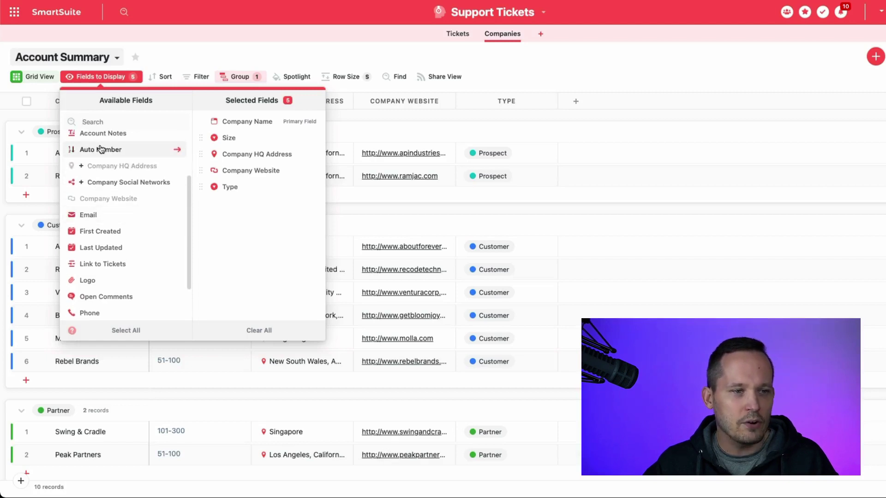
pyautogui.click(101, 149)
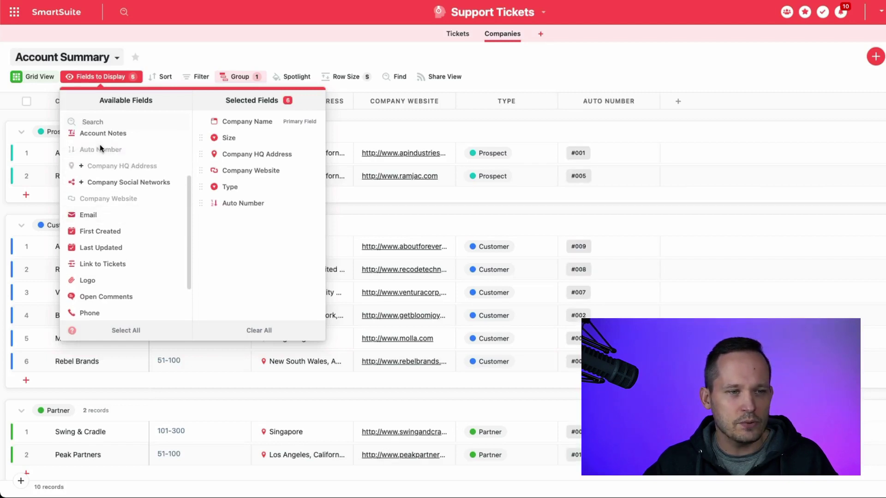
pyautogui.click(475, 64)
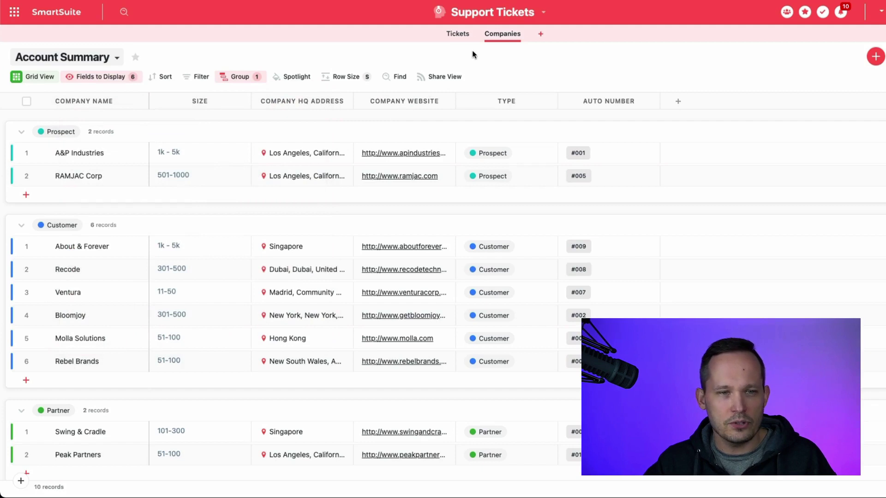
# - Return to the Companies table and select Ventura's auto number #007
pyautogui.click(457, 33)
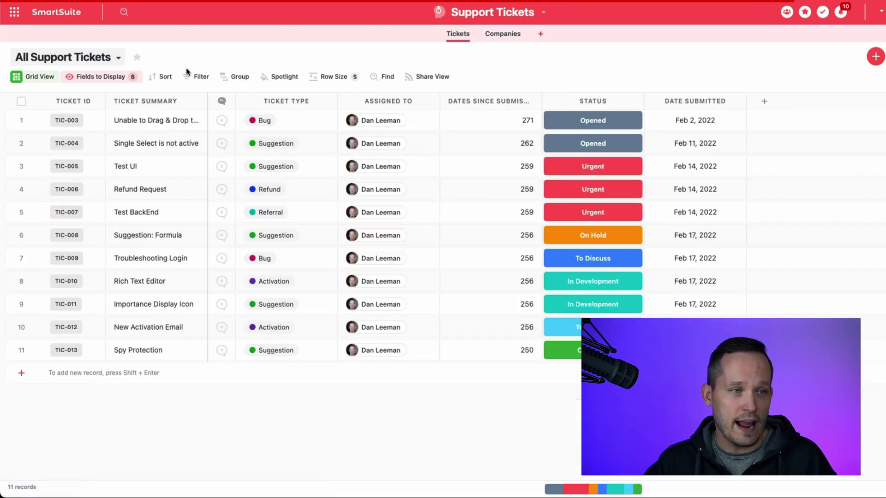
pyautogui.click(488, 35)
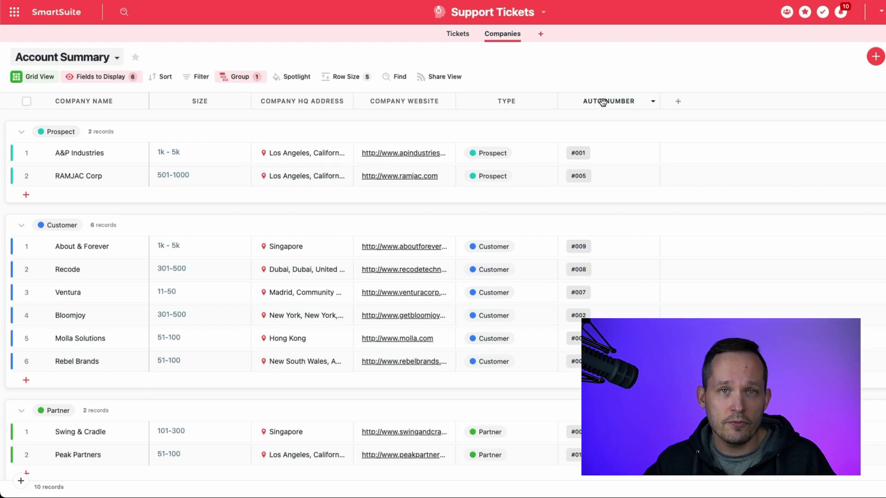
pyautogui.scroll(-2, 572, 244)
pyautogui.click(585, 249)
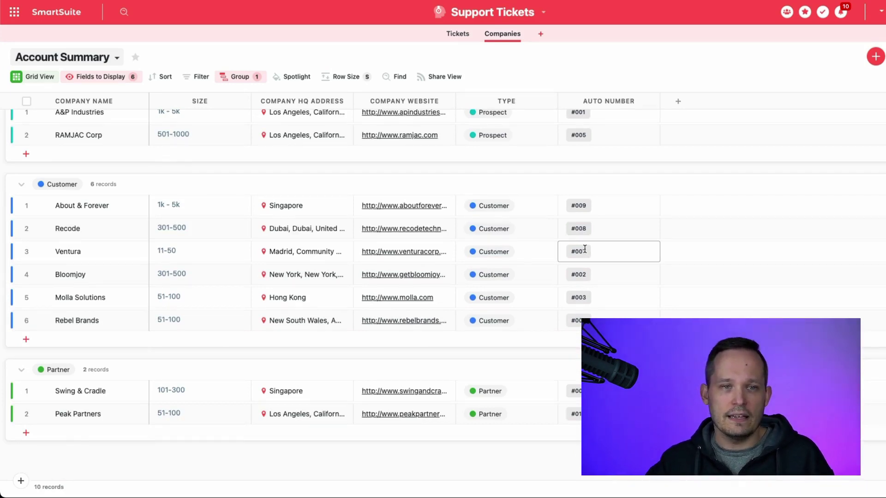
pyautogui.scroll(2, 585, 250)
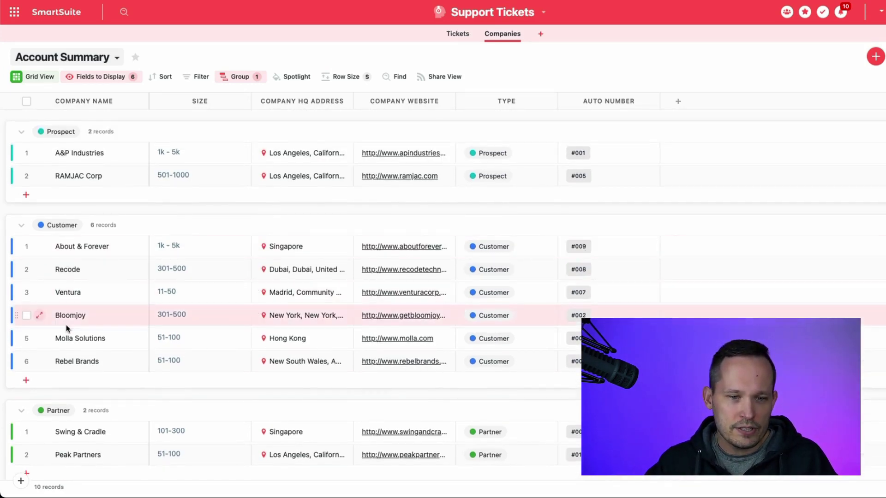
pyautogui.scroll(-1, 41, 343)
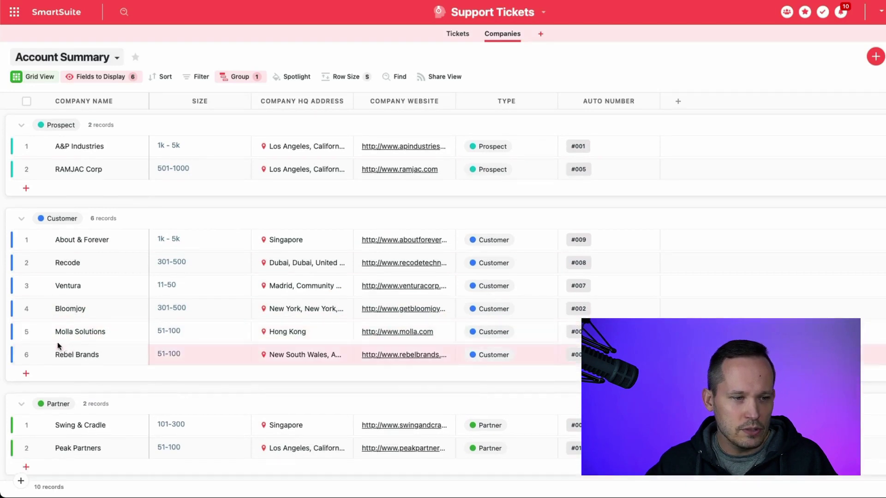
# - Delete the Molla Solutions company record, then select Ventura's auto number #007
pyautogui.click(26, 331)
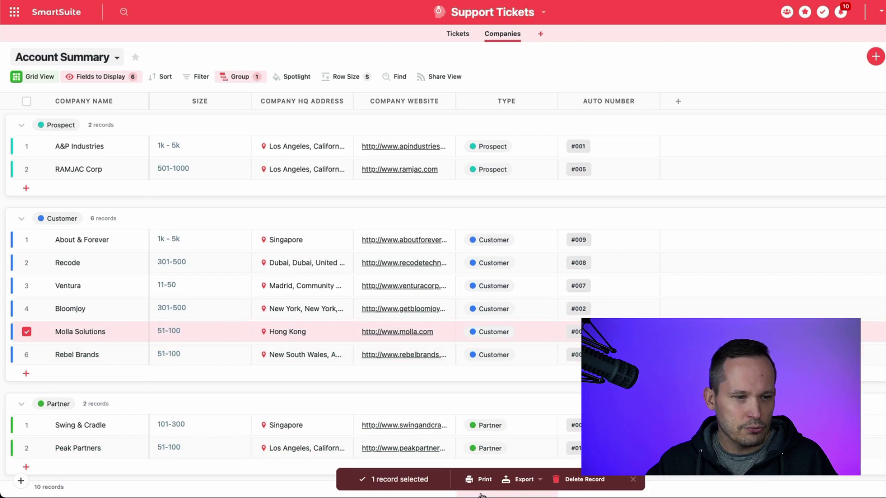
pyautogui.click(583, 479)
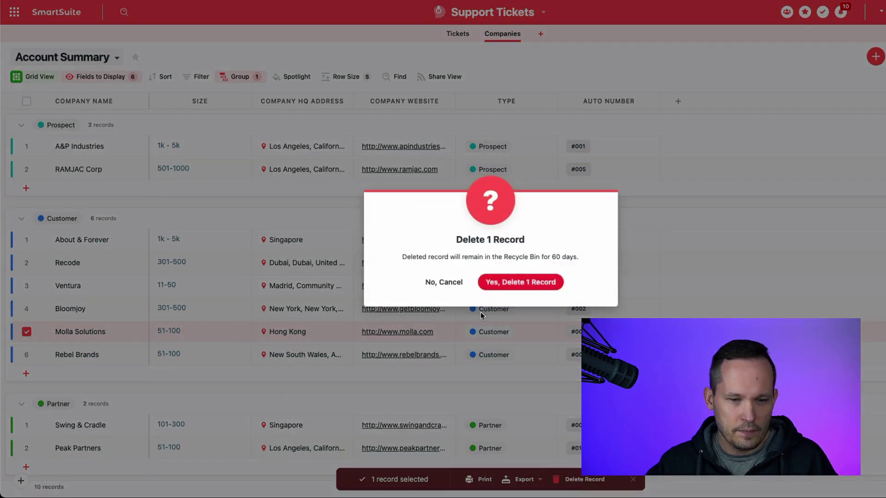
pyautogui.click(487, 281)
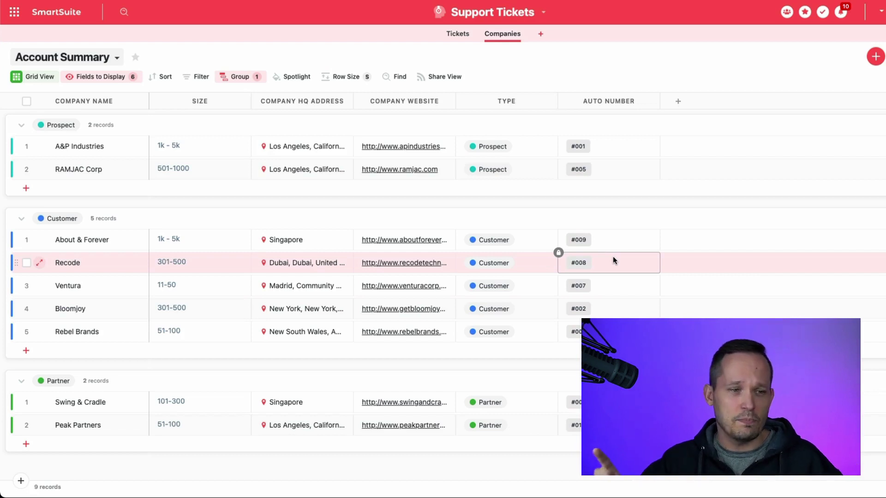
pyautogui.click(602, 279)
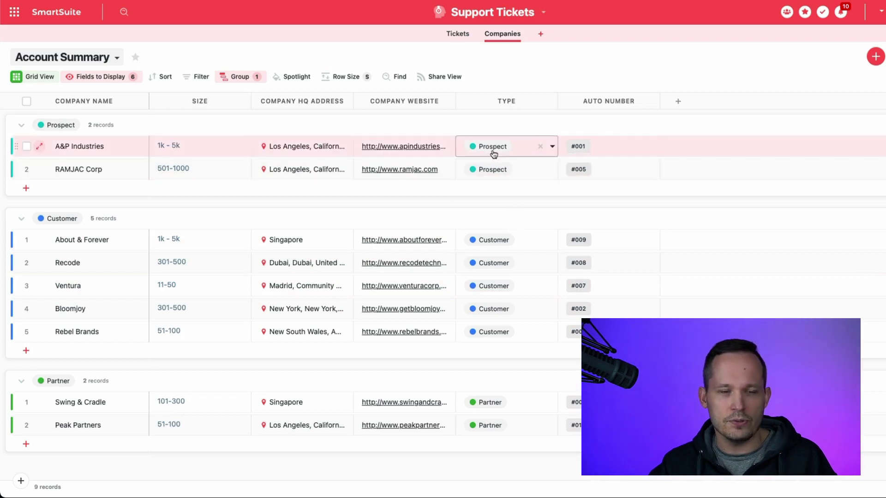
# - Move the Ticket ID column after Ticket Type and open its Auto Number field settings
pyautogui.click(460, 40)
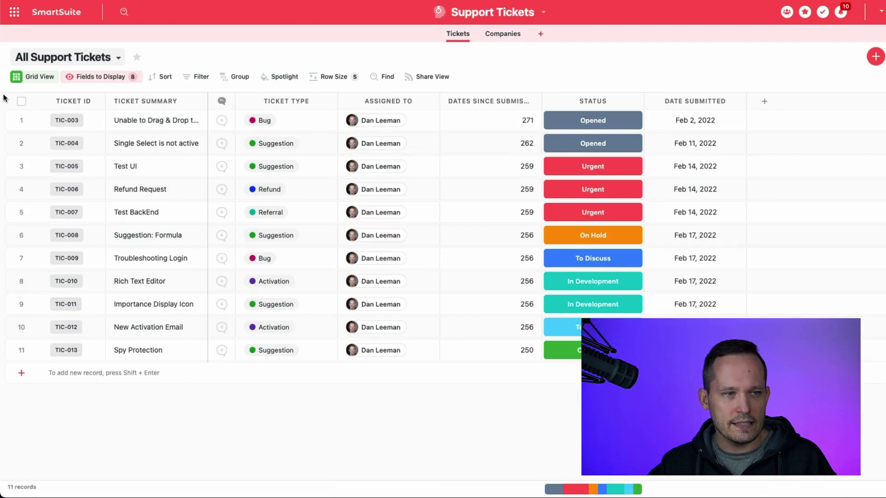
pyautogui.moveTo(72, 101); pyautogui.dragTo(323, 102)
pyautogui.click(330, 102)
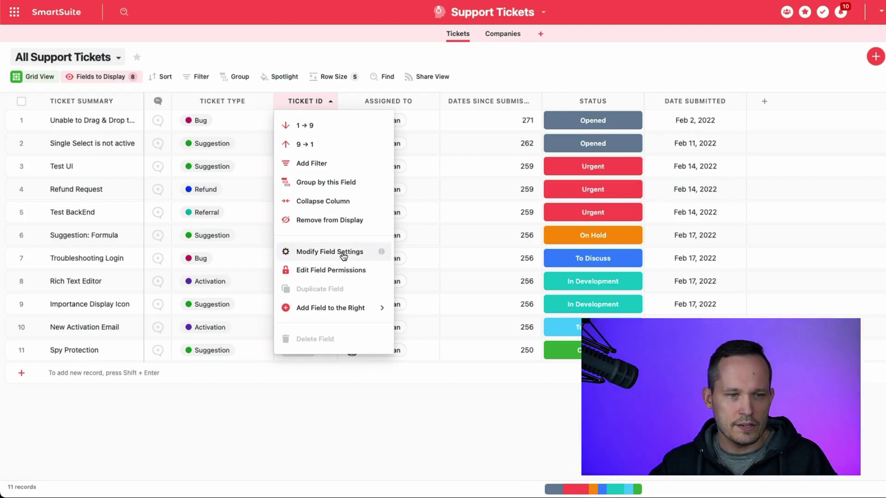
pyautogui.click(343, 255)
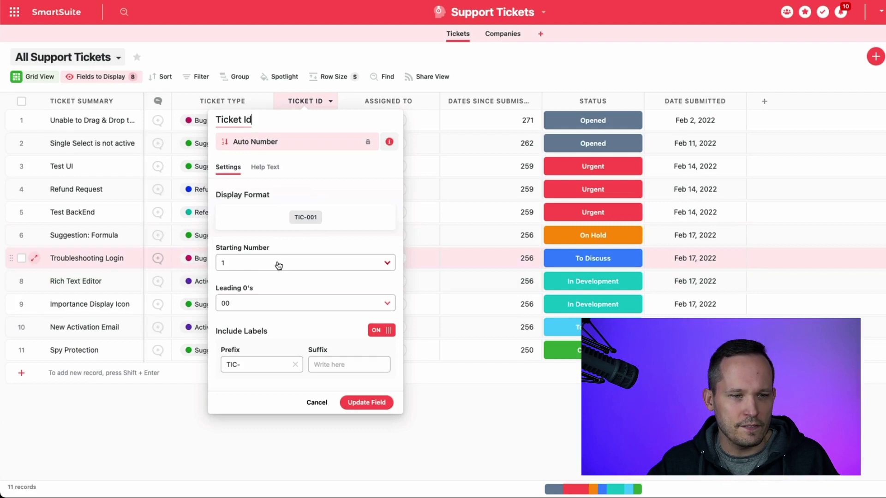
pyautogui.click(272, 264)
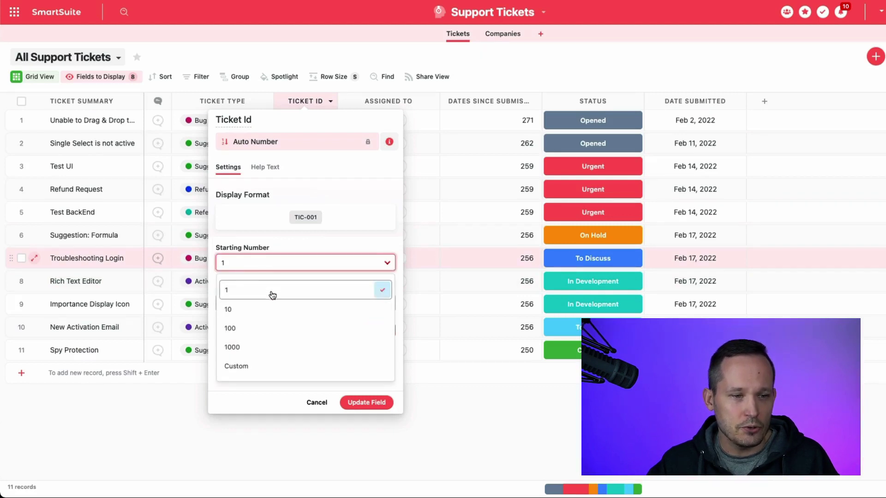
pyautogui.click(288, 269)
pyautogui.click(287, 269)
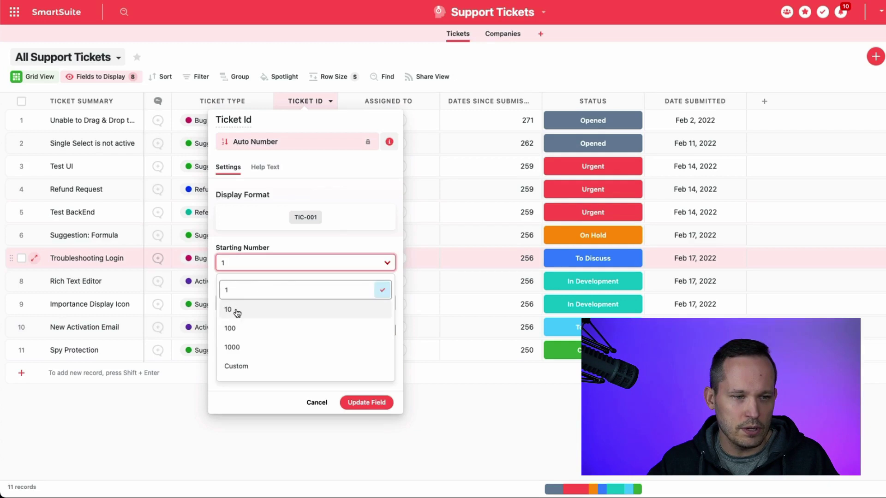
pyautogui.click(236, 311)
pyautogui.click(265, 261)
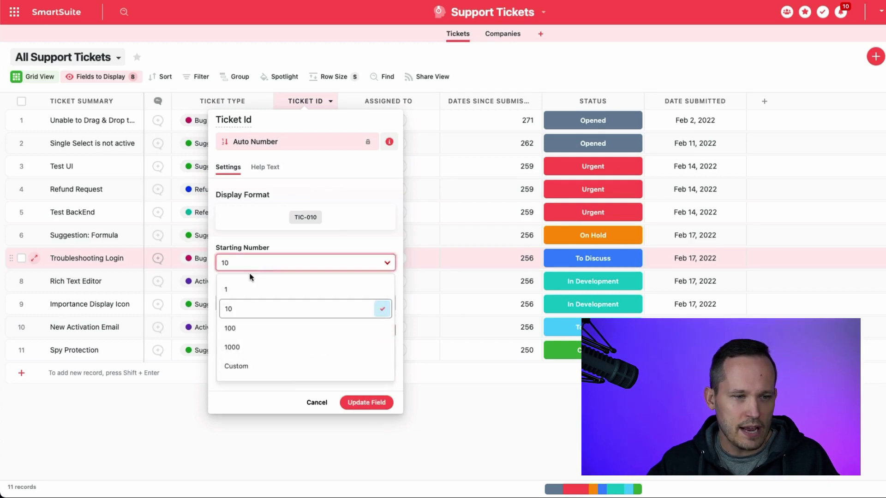
pyautogui.click(251, 291)
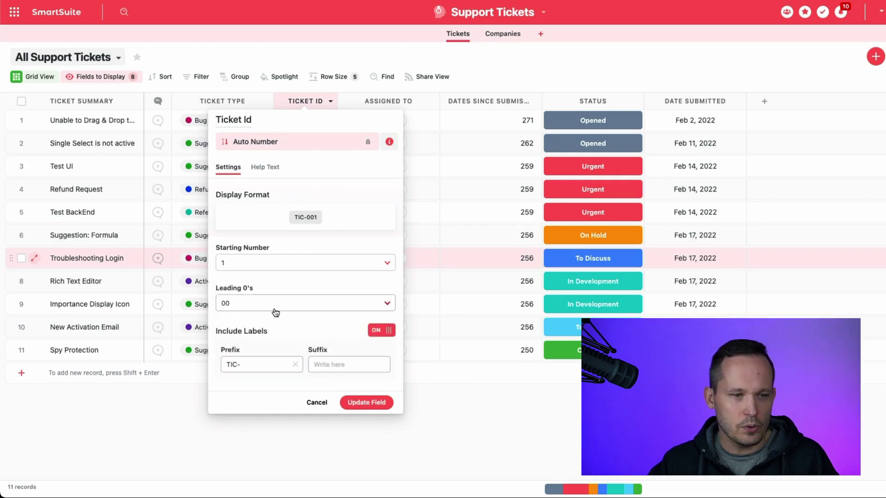
pyautogui.click(273, 306)
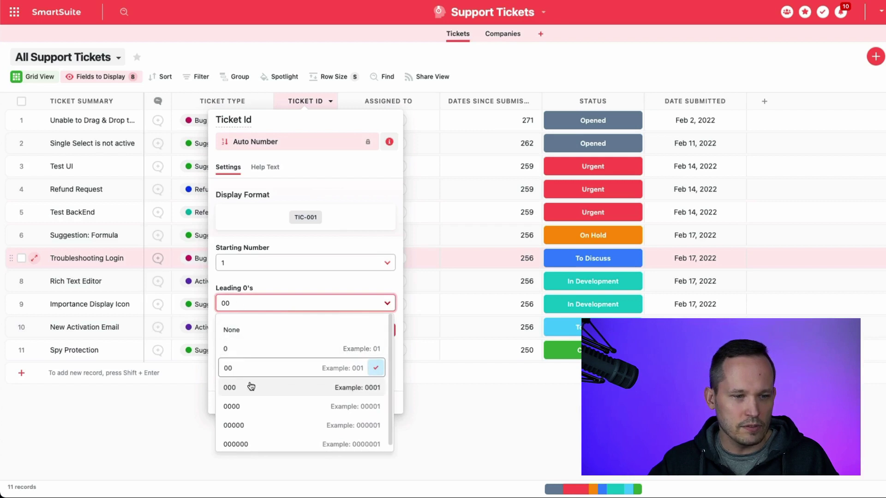
pyautogui.click(252, 387)
pyautogui.click(263, 305)
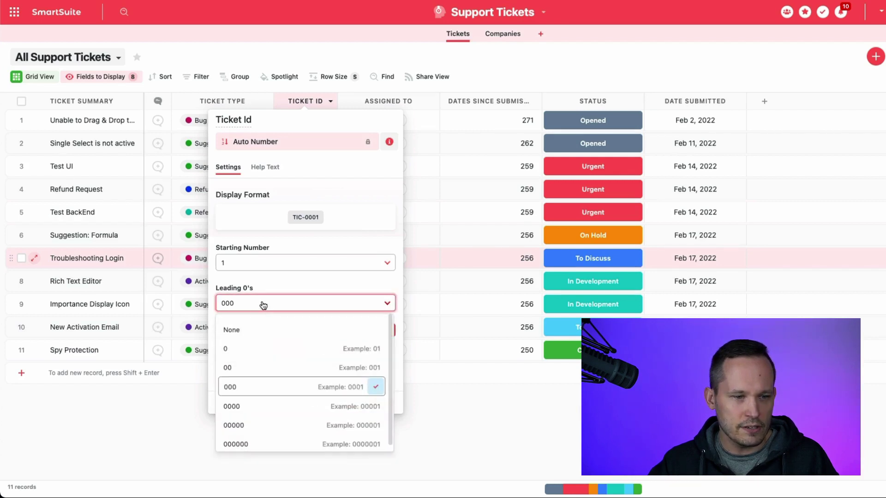
pyautogui.click(233, 367)
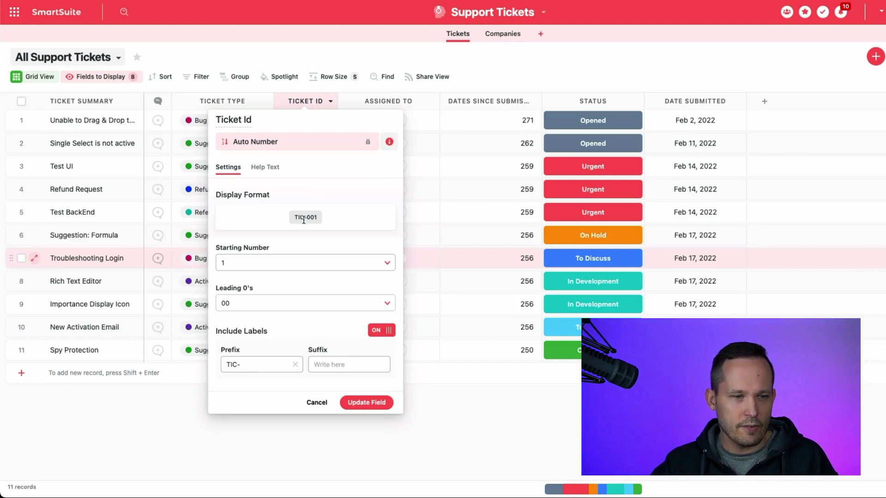
# - Replace the TIC- prefix with AH-IT-
pyautogui.moveTo(240, 364); pyautogui.dragTo(216, 367)
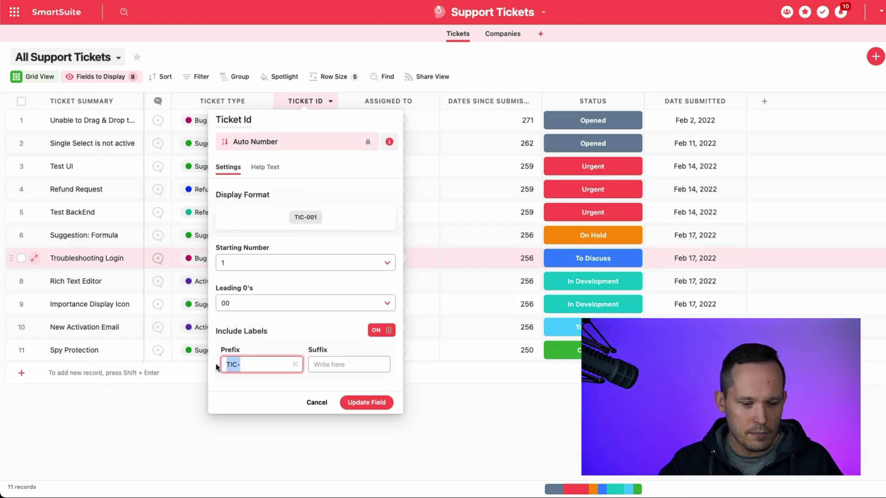
pyautogui.write('AH')
pyautogui.press('Return')
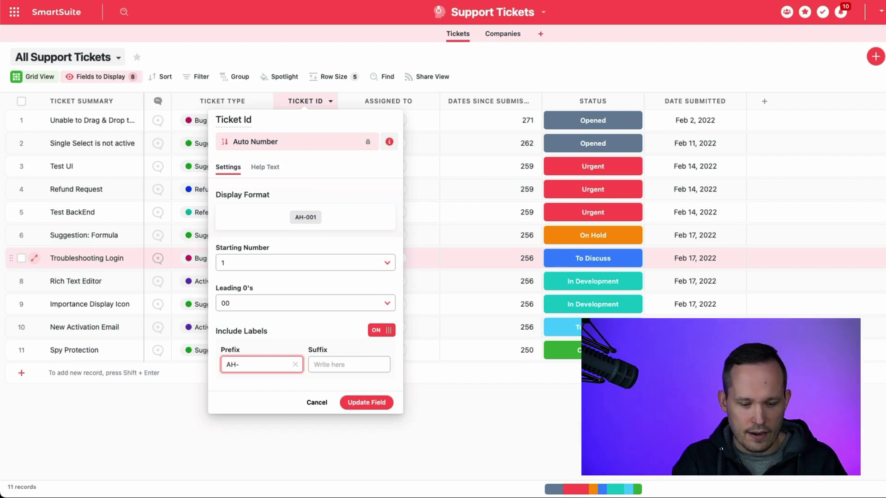
pyautogui.write('IT-')
pyautogui.press('Return')
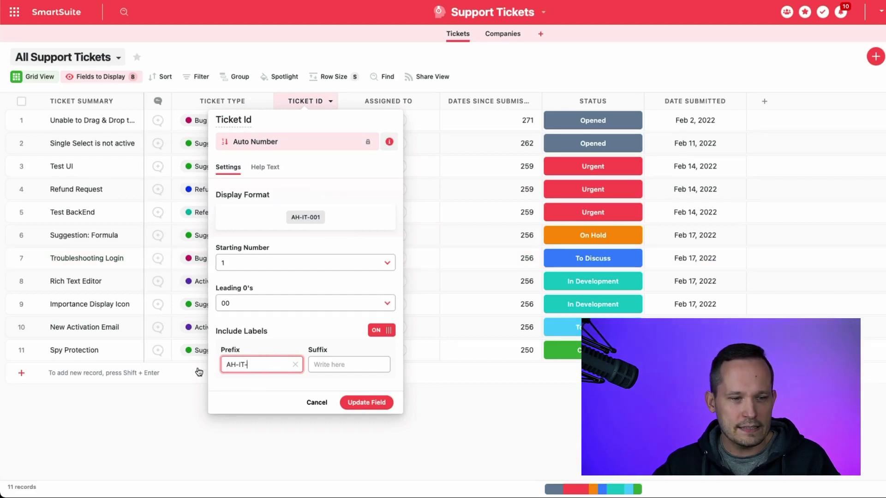
# - Try a -CRM suffix on the ticket number, then remove it again
pyautogui.click(343, 368)
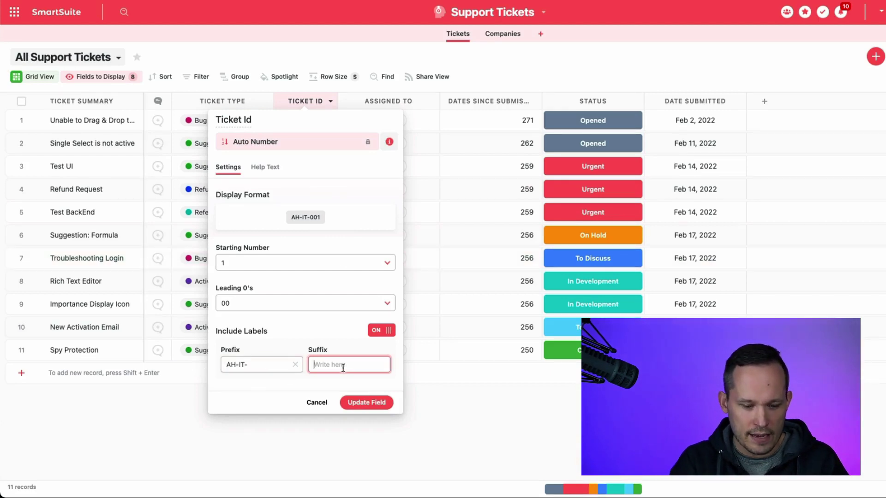
pyautogui.write('-')
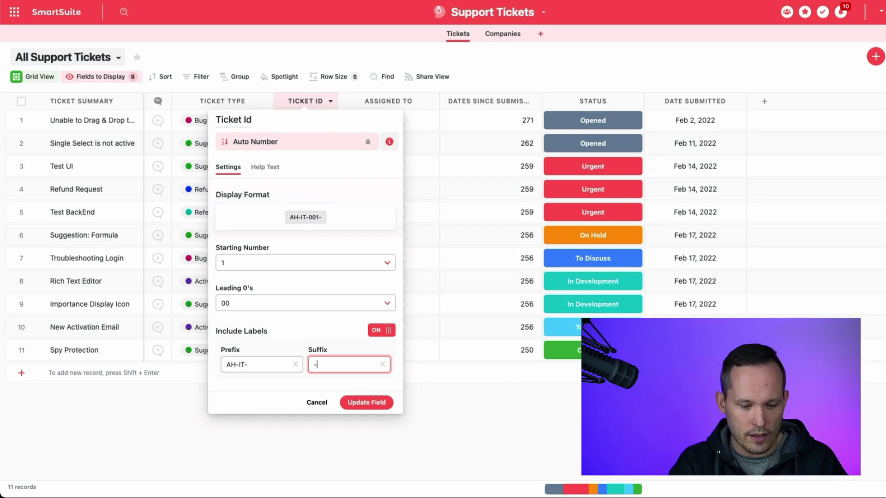
pyautogui.write('CRM')
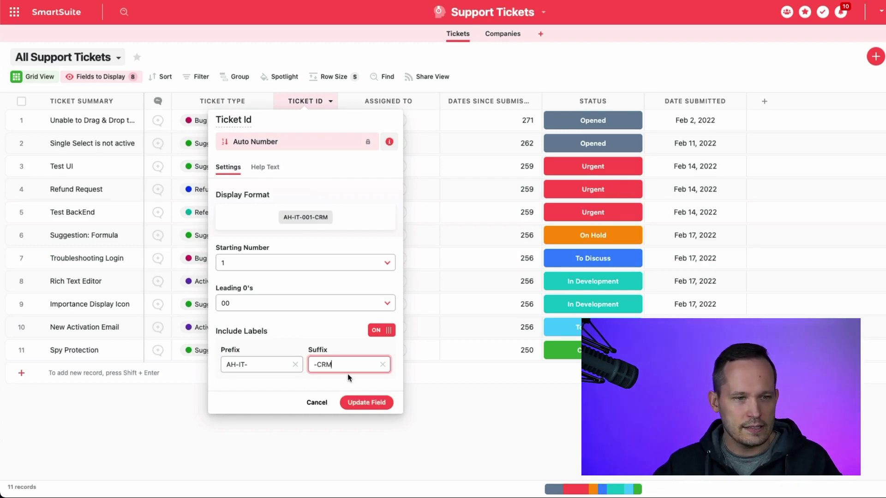
pyautogui.tripleClick(342, 368)
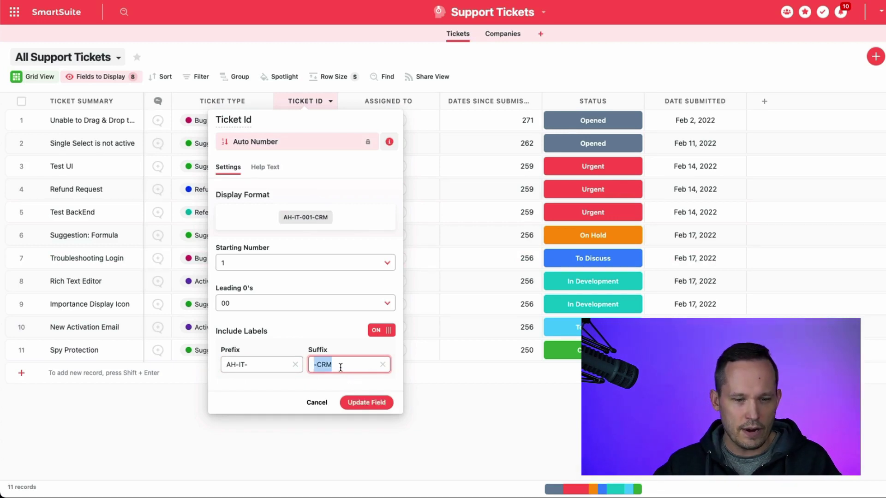
pyautogui.press('BackSpace')
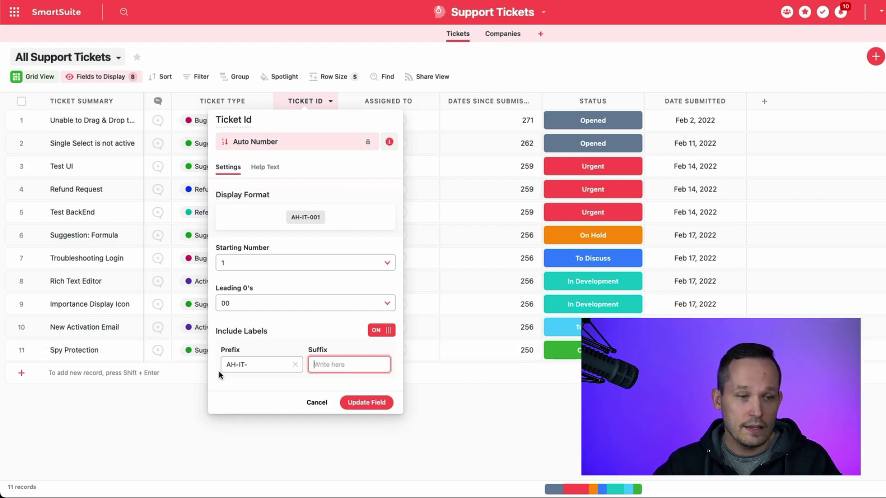
# - Edit the prefix with date placeholders, trying {YYYY}- and then shorter year and month codes
pyautogui.click(243, 368)
pyautogui.doubleClick(246, 366)
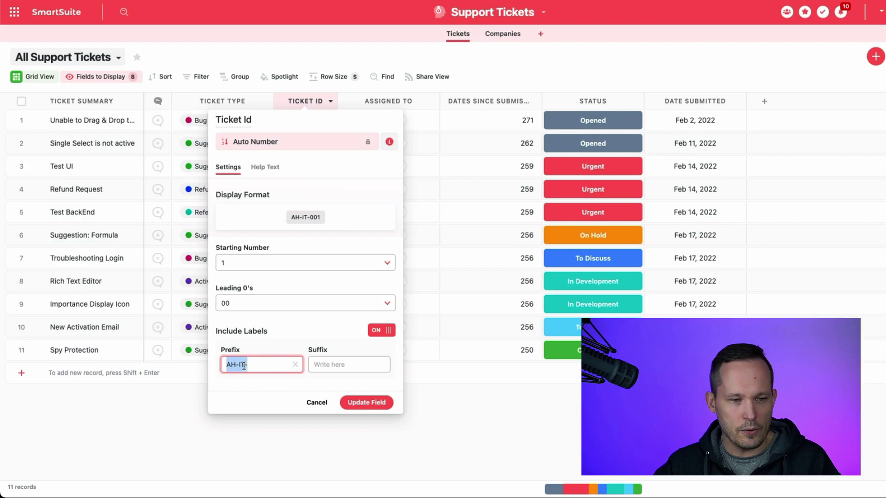
pyautogui.click(248, 365)
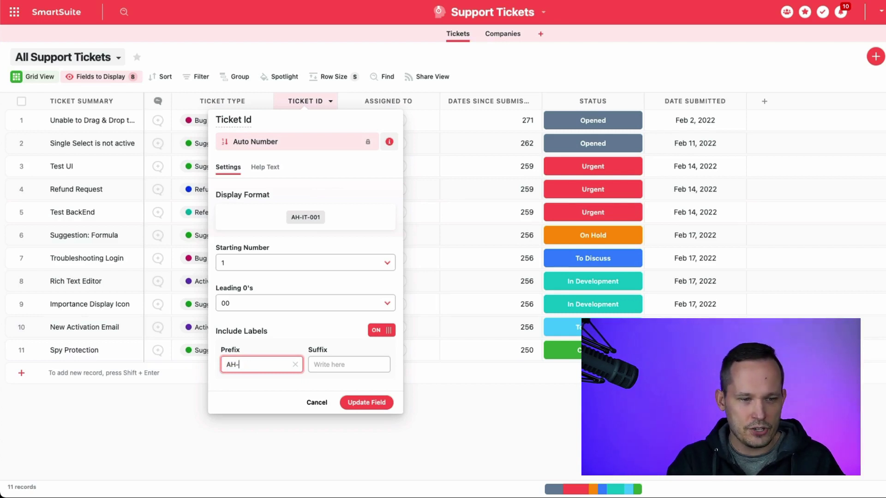
pyautogui.write('{')
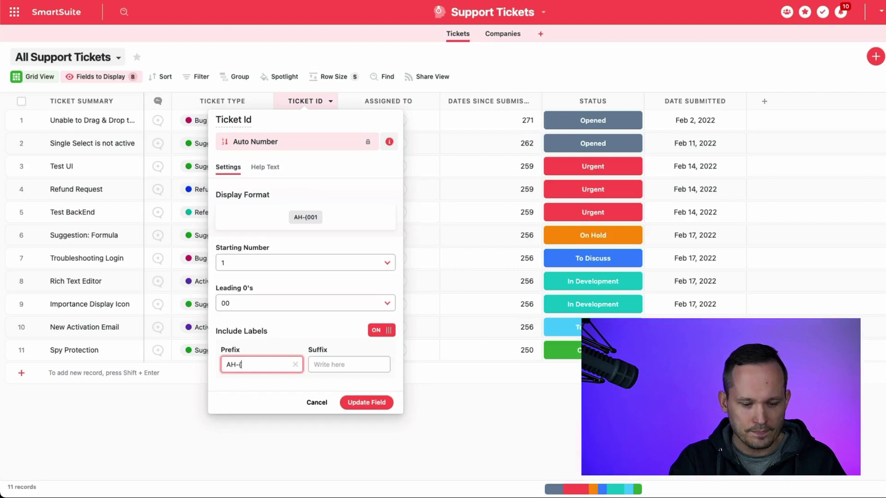
pyautogui.write('YYYY')
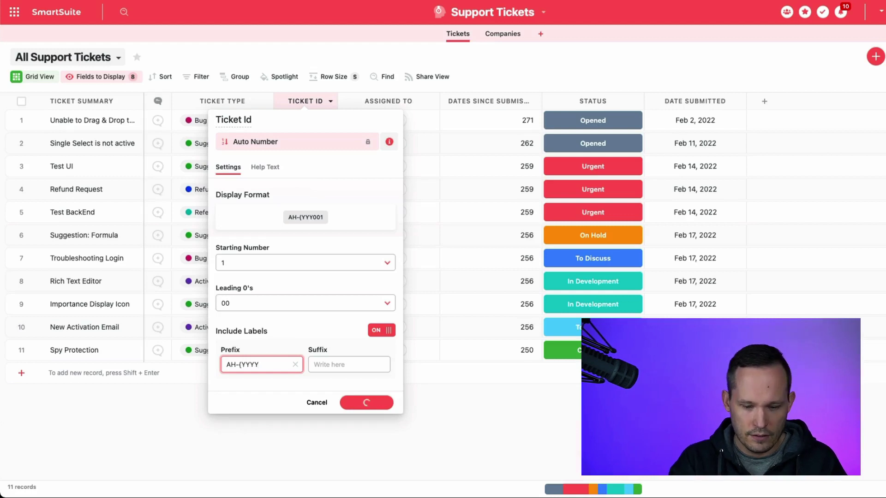
pyautogui.write('}')
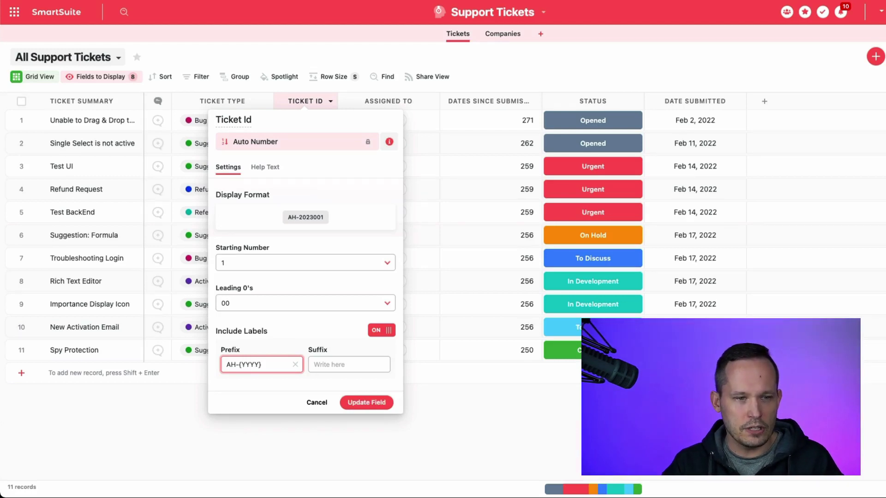
pyautogui.write('-')
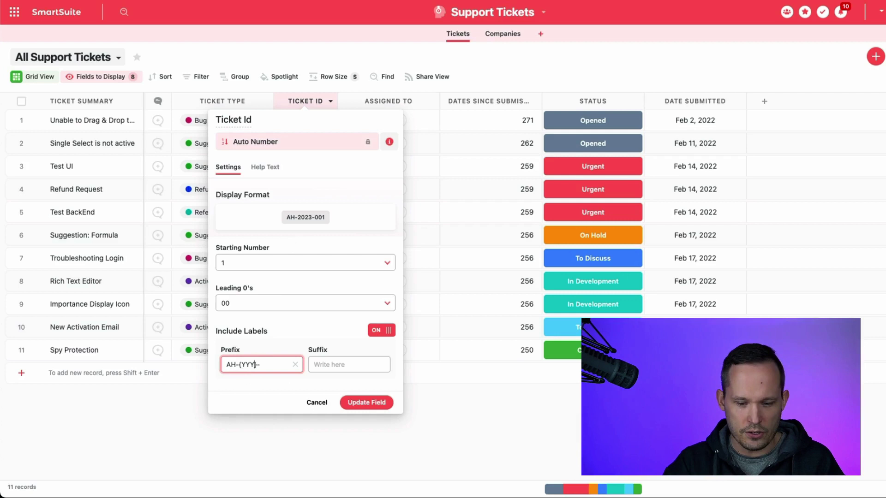
pyautogui.click(254, 365)
pyautogui.press('BackSpace')
pyautogui.press('BackSpace')
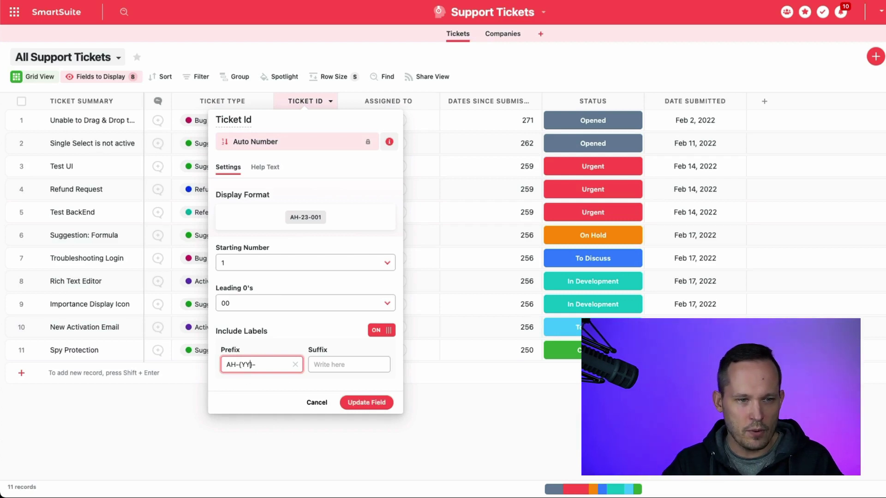
pyautogui.write('MM')
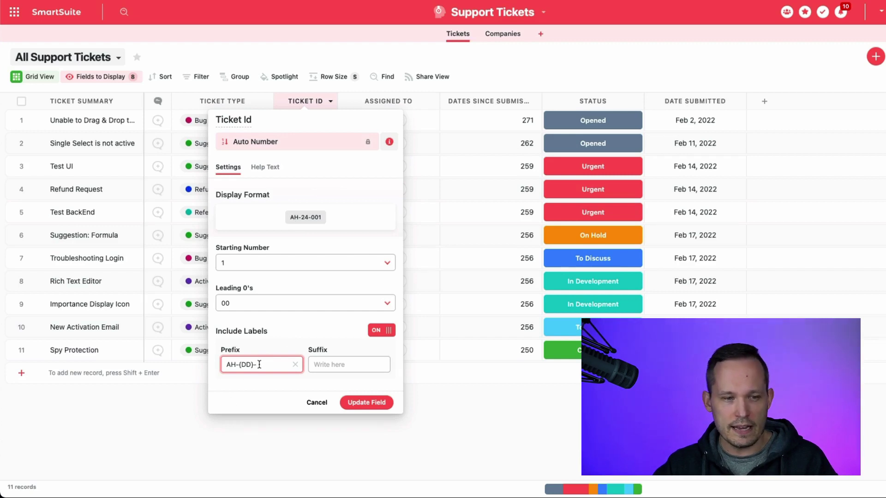
# - Swap the DD day code in the prefix for a YY year code
pyautogui.moveTo(261, 364); pyautogui.dragTo(214, 362)
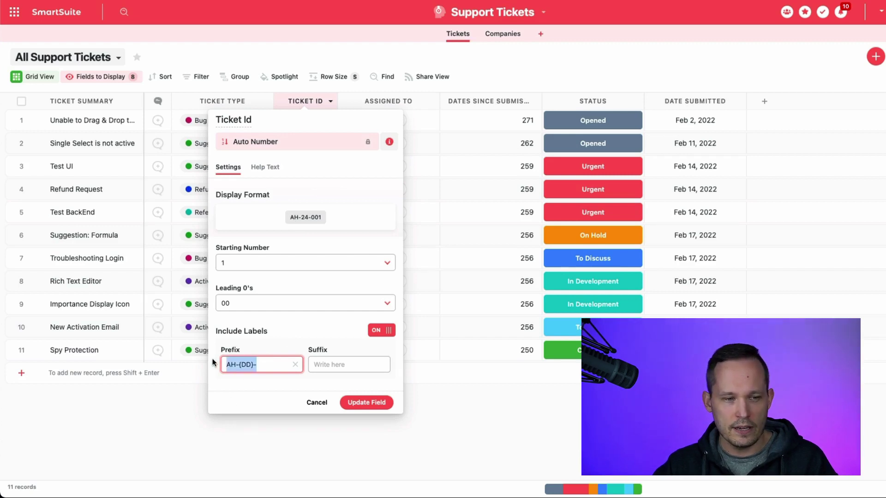
pyautogui.click(261, 367)
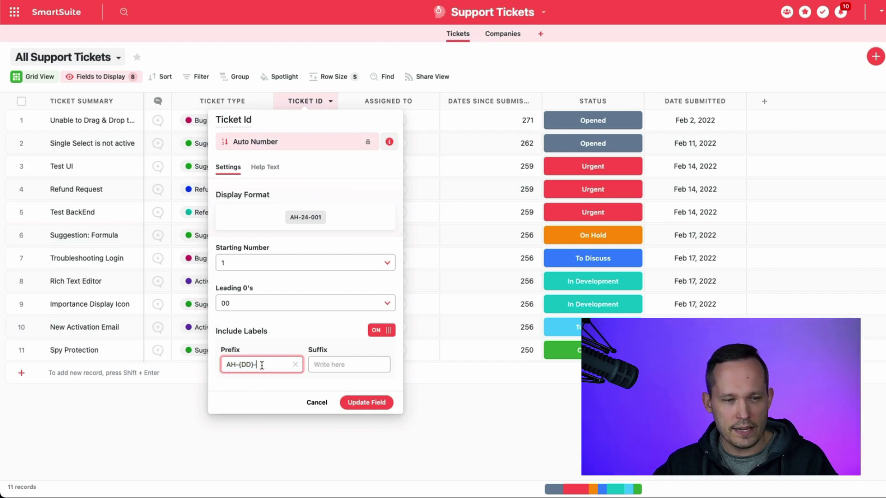
pyautogui.click(354, 368)
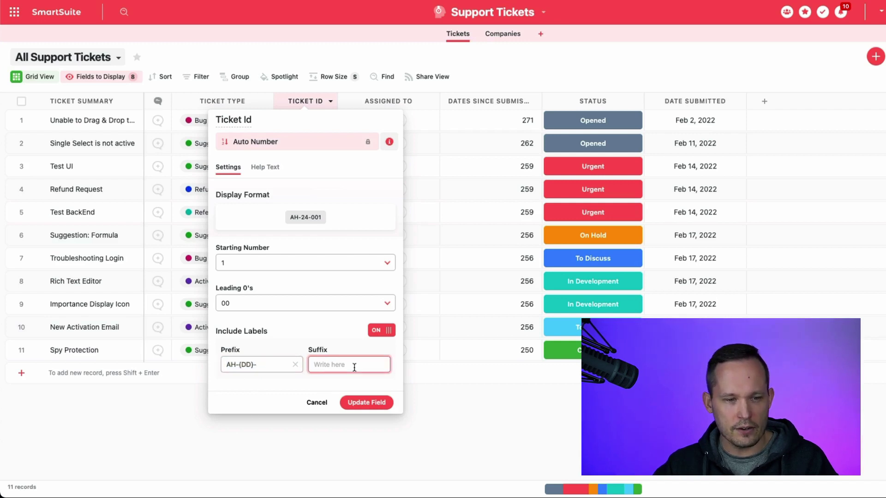
pyautogui.click(264, 367)
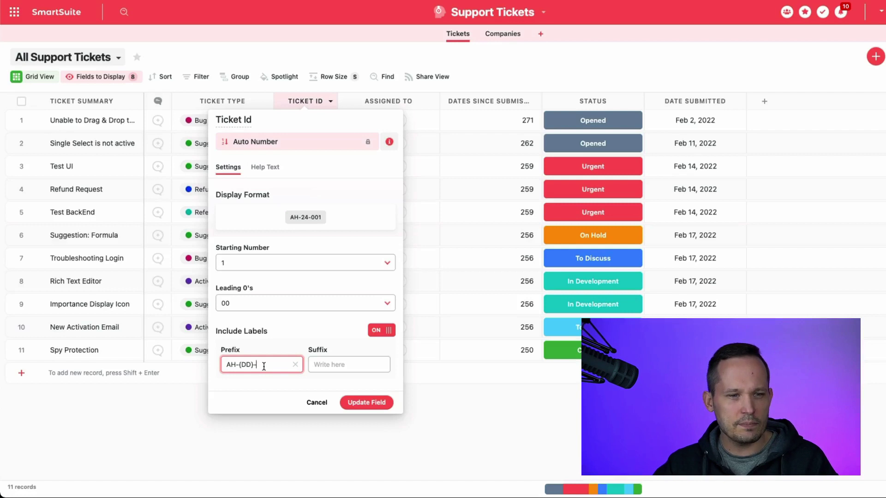
pyautogui.doubleClick(250, 366)
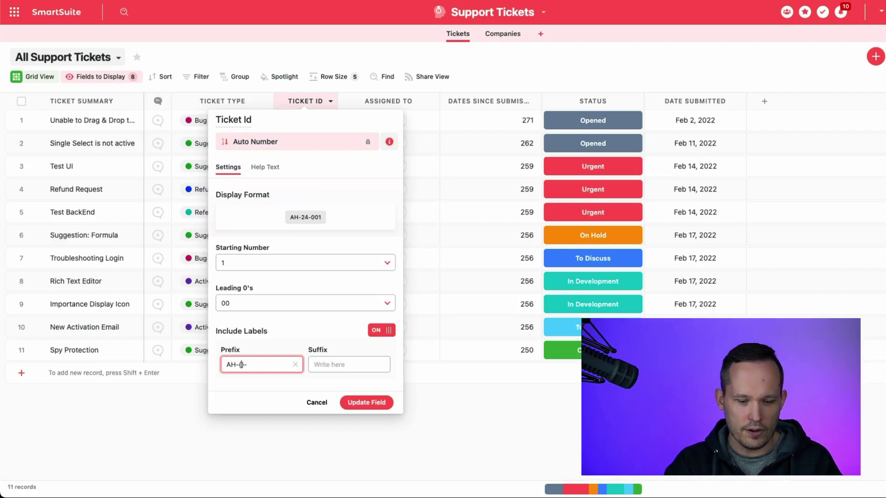
pyautogui.write('YY')
pyautogui.press('Return')
pyautogui.write('YY')
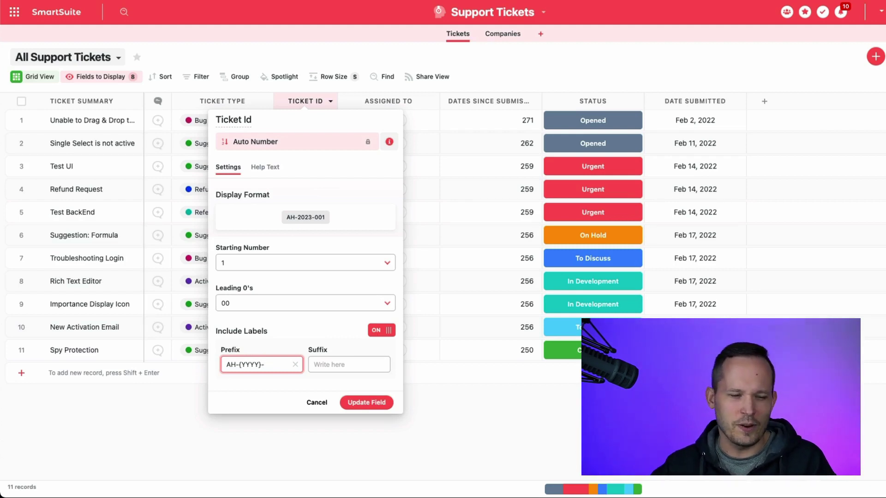
# - Strip the date code so the prefix is just AH-, and update the field
pyautogui.tripleClick(272, 364)
pyautogui.click(267, 364)
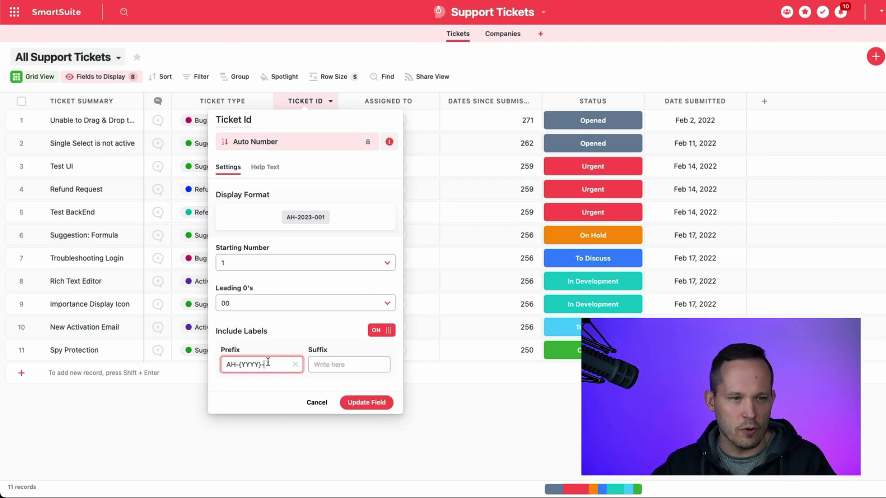
pyautogui.moveTo(269, 364); pyautogui.dragTo(240, 364)
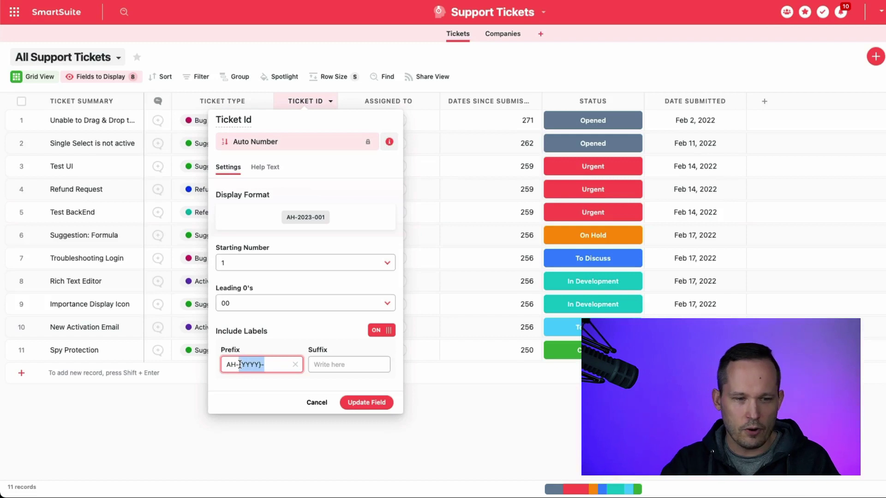
pyautogui.press('BackSpace')
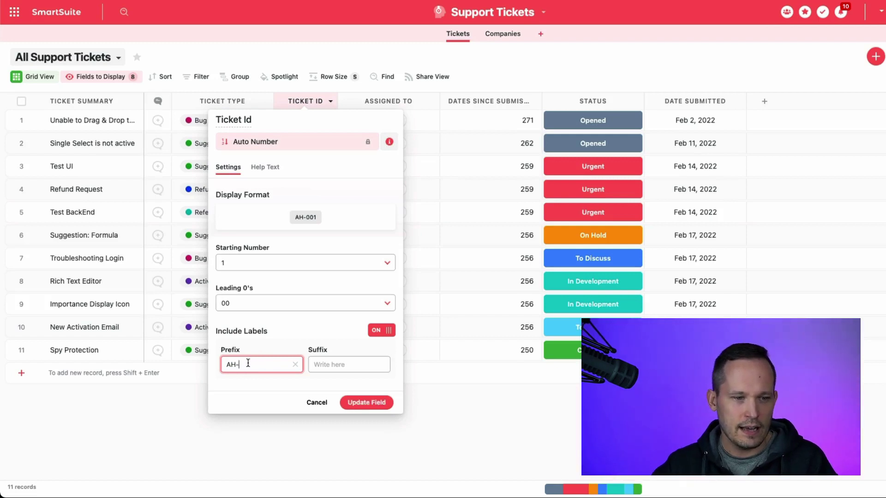
pyautogui.click(364, 404)
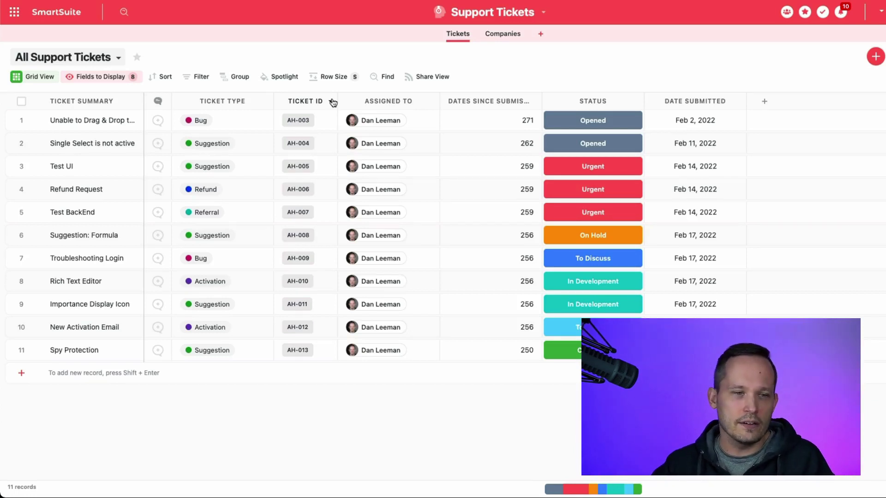
# - Check the new AH-003 and AH-004 Ticket ID values in the grid
pyautogui.click(312, 120)
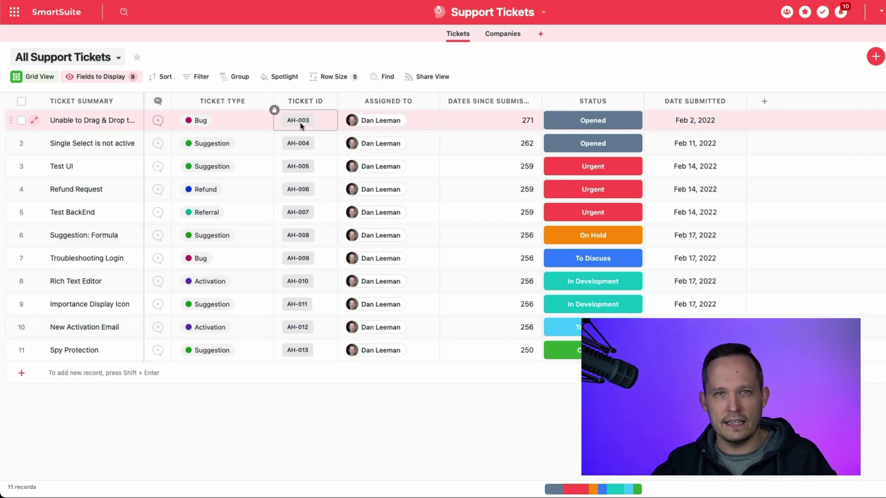
pyautogui.click(284, 144)
pyautogui.click(313, 122)
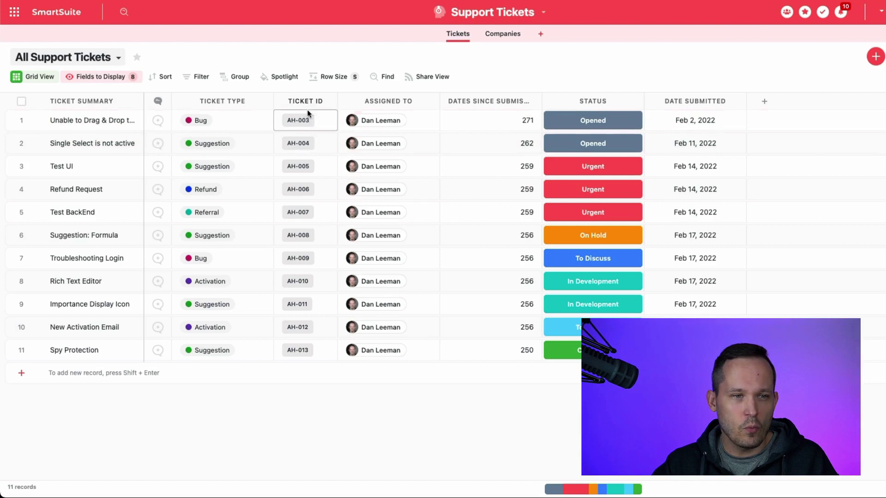
pyautogui.click(306, 106)
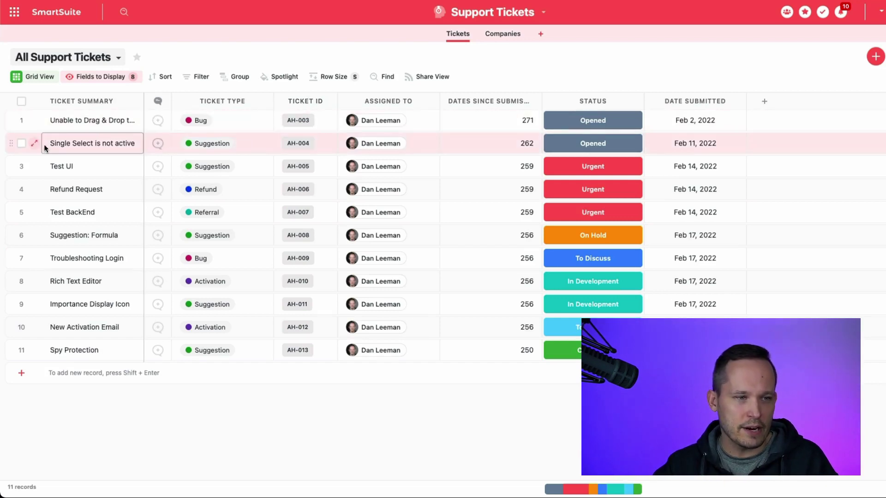
# - Open ticket AH-004's full record, scroll through it briefly, and close it
pyautogui.click(34, 145)
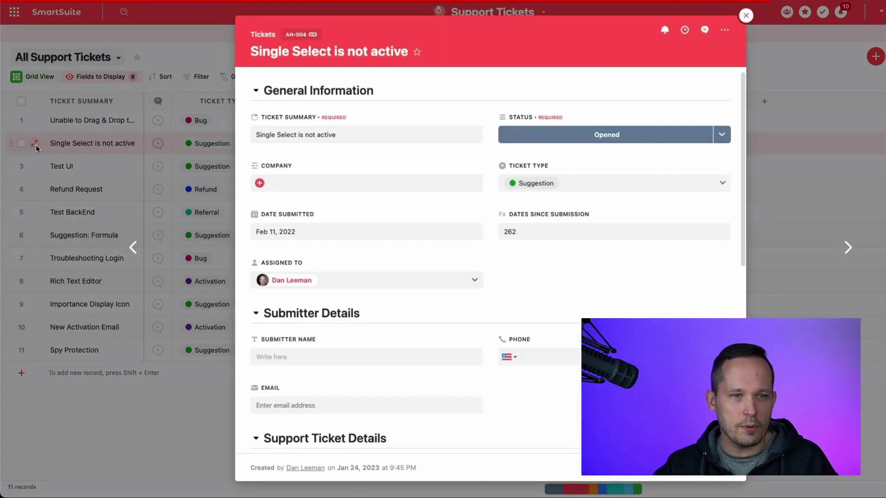
pyautogui.scroll(-1, 414, 363)
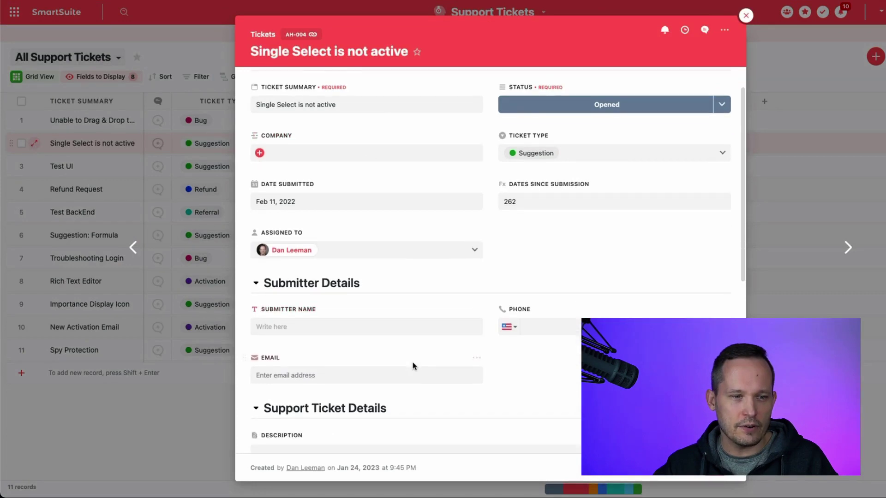
pyautogui.scroll(1, 414, 363)
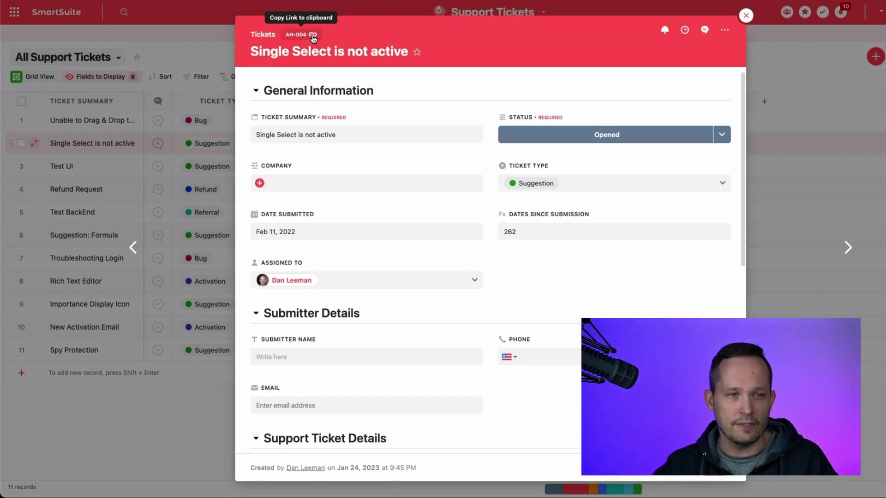
pyautogui.click(746, 17)
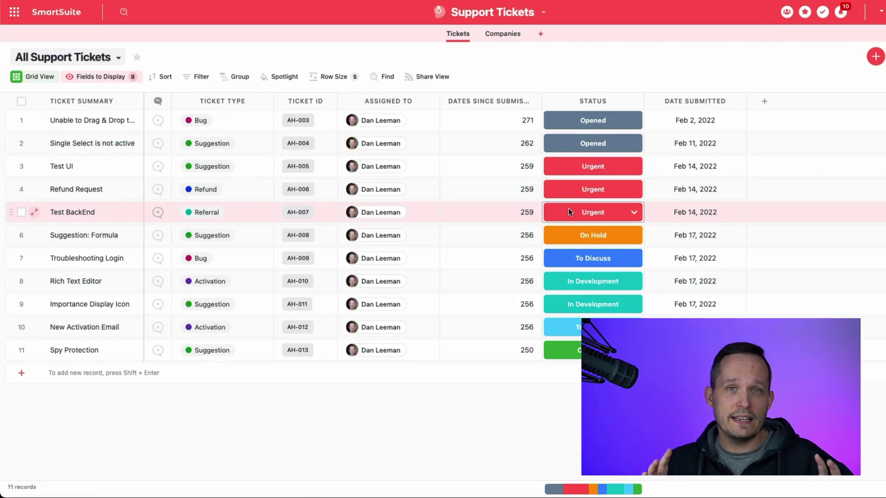